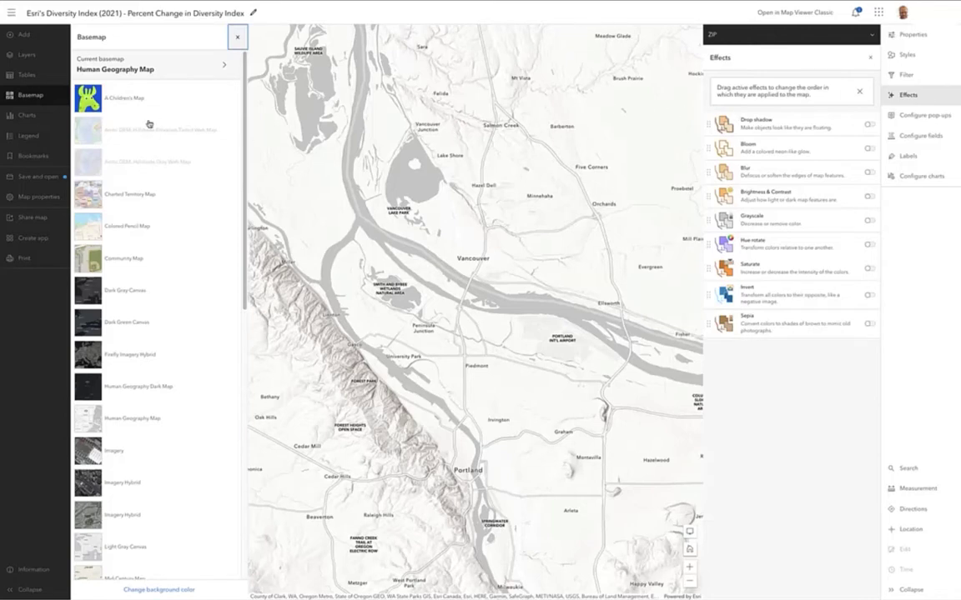
# Open the Human Geography Map basemap to list its reference and base layers.
pyautogui.click(155, 63)
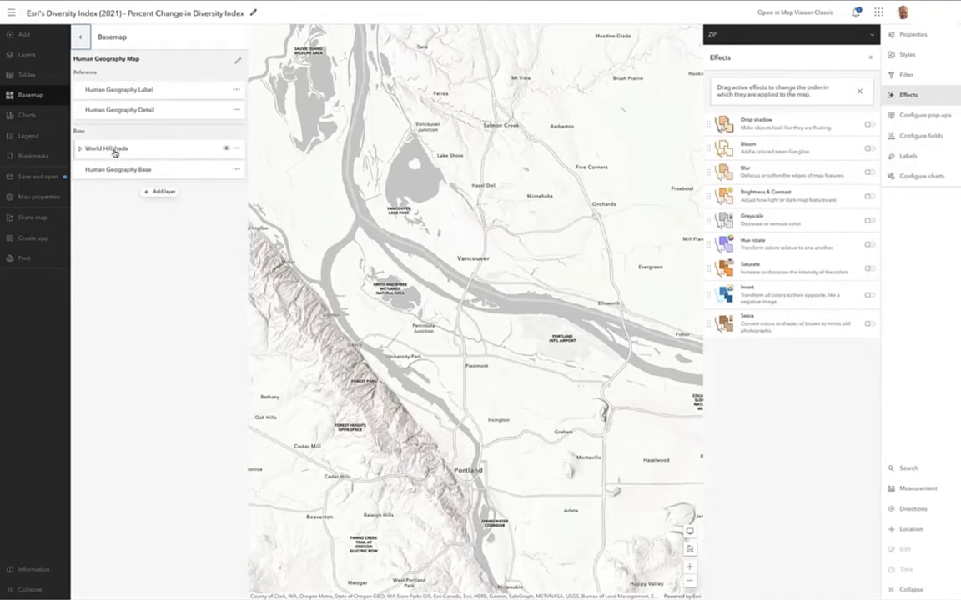
# Toggle World Hillshade relief off and on to compare, leave it visible, and return to the map's layers.
pyautogui.click(177, 153)
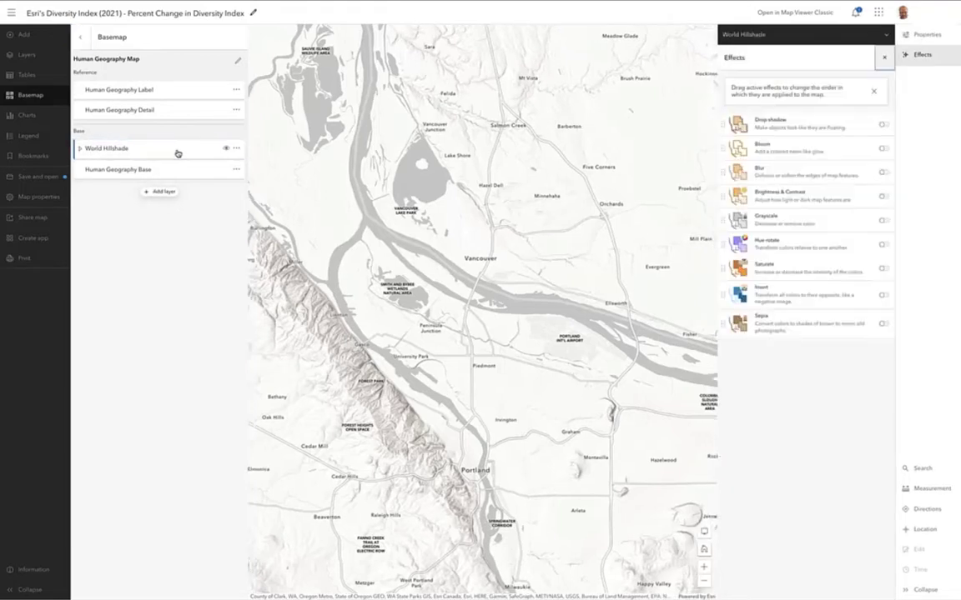
pyautogui.click(225, 149)
pyautogui.click(226, 148)
pyautogui.click(225, 149)
pyautogui.click(225, 148)
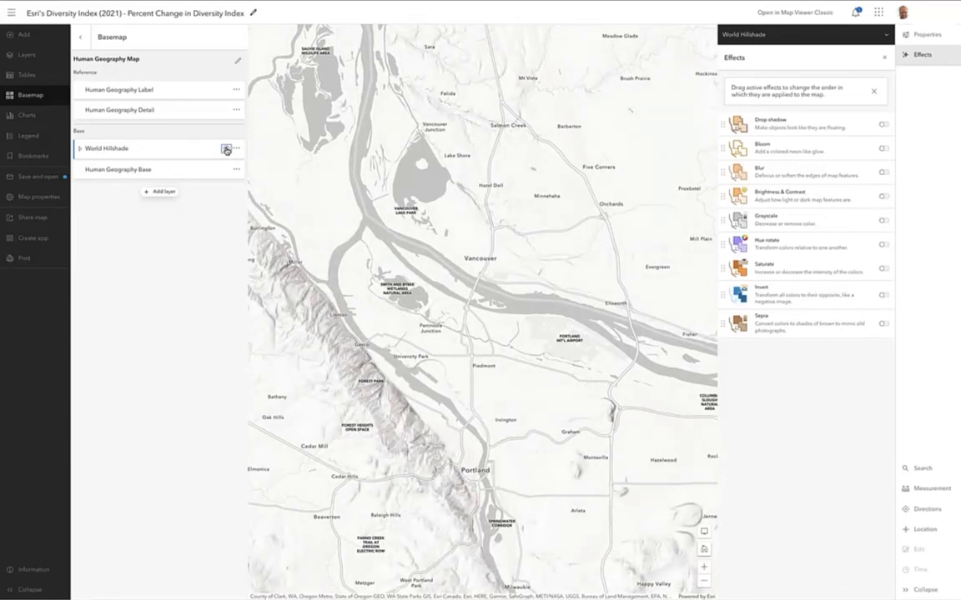
pyautogui.click(226, 148)
pyautogui.click(225, 149)
pyautogui.click(80, 37)
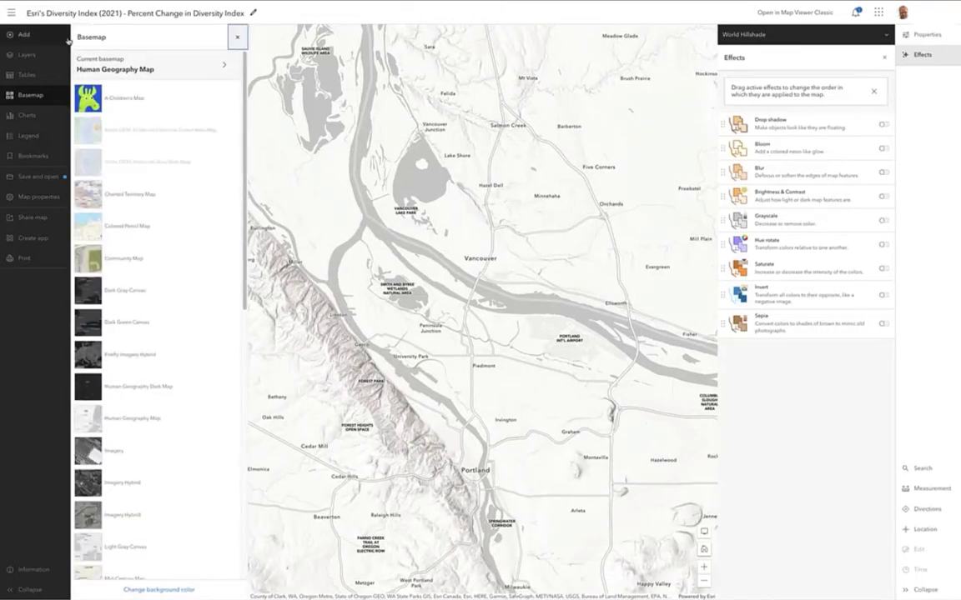
pyautogui.click(26, 54)
# Expand Group Layer, turn on the ZIP choropleth, and open its color style options.
pyautogui.click(81, 66)
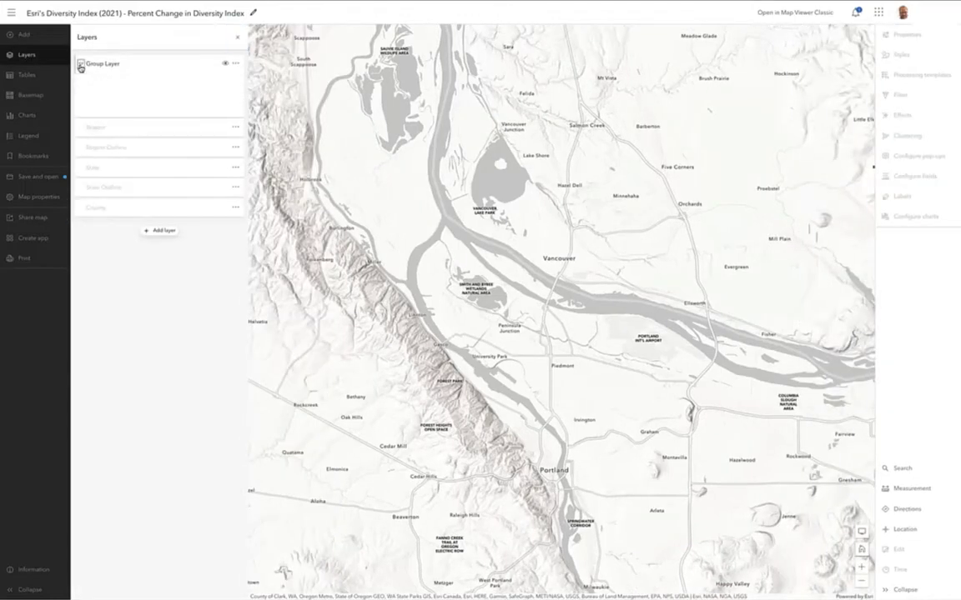
pyautogui.click(157, 107)
pyautogui.click(224, 105)
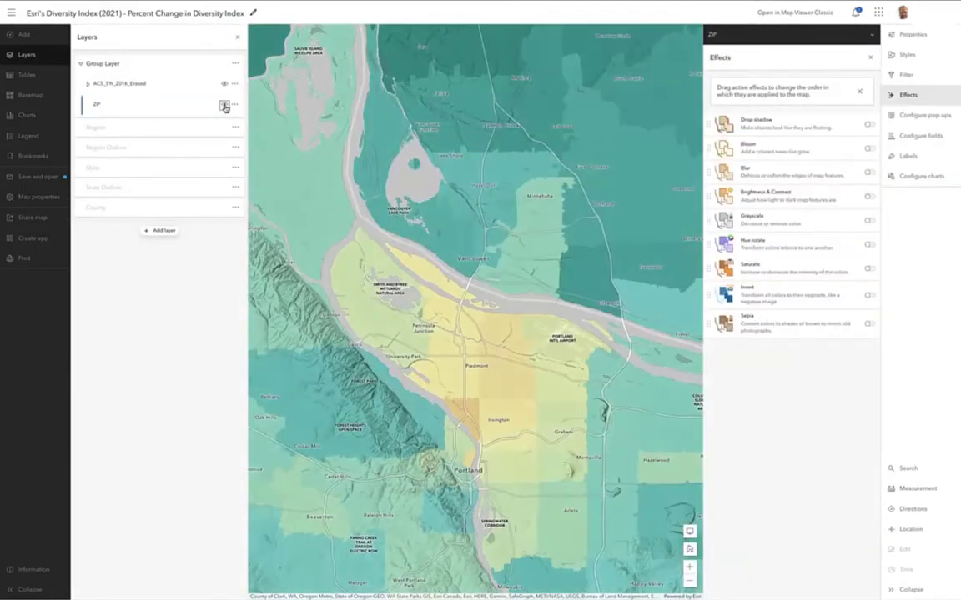
pyautogui.click(915, 57)
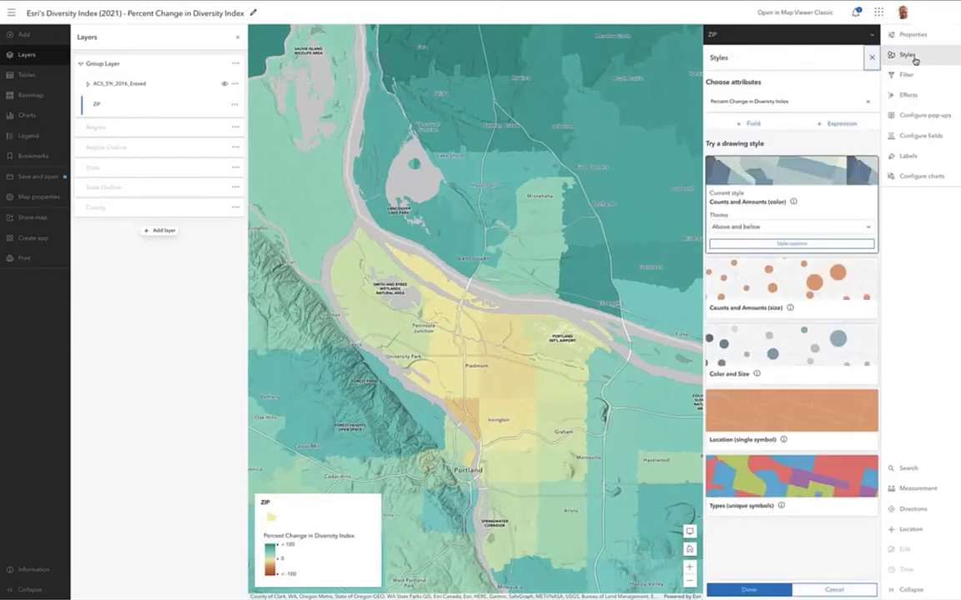
pyautogui.click(762, 243)
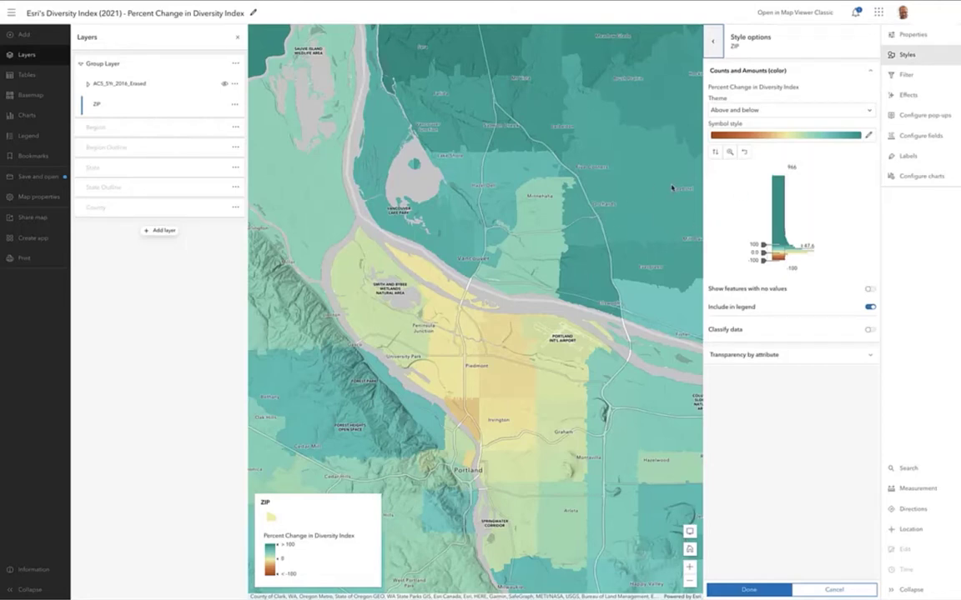
# Check diversity values for PORTLAND 97217 (61.9 in 2000, 60.9 in 2021) and VANCOUVER 98686.
pyautogui.click(469, 378)
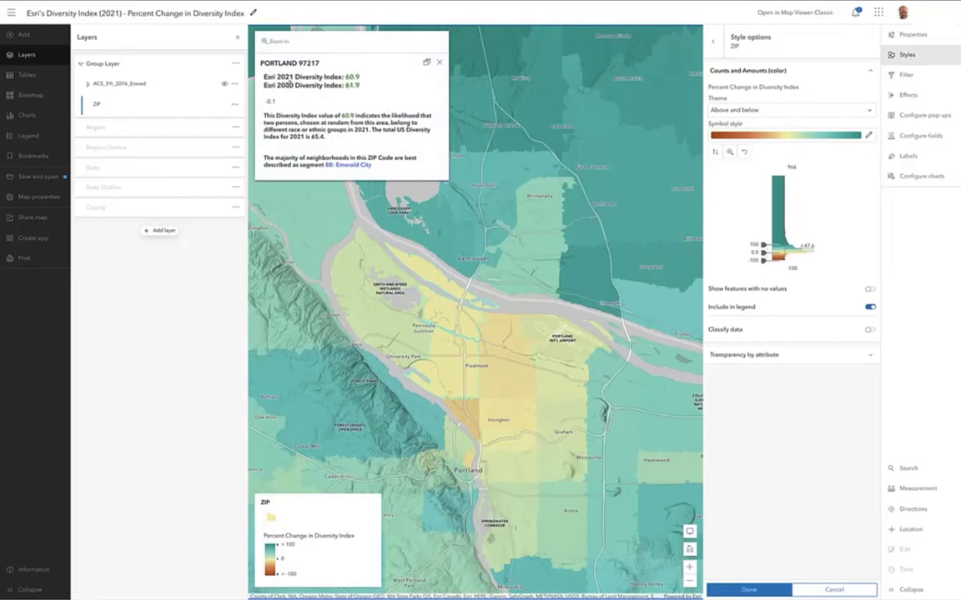
pyautogui.moveTo(342, 85); pyautogui.dragTo(359, 85)
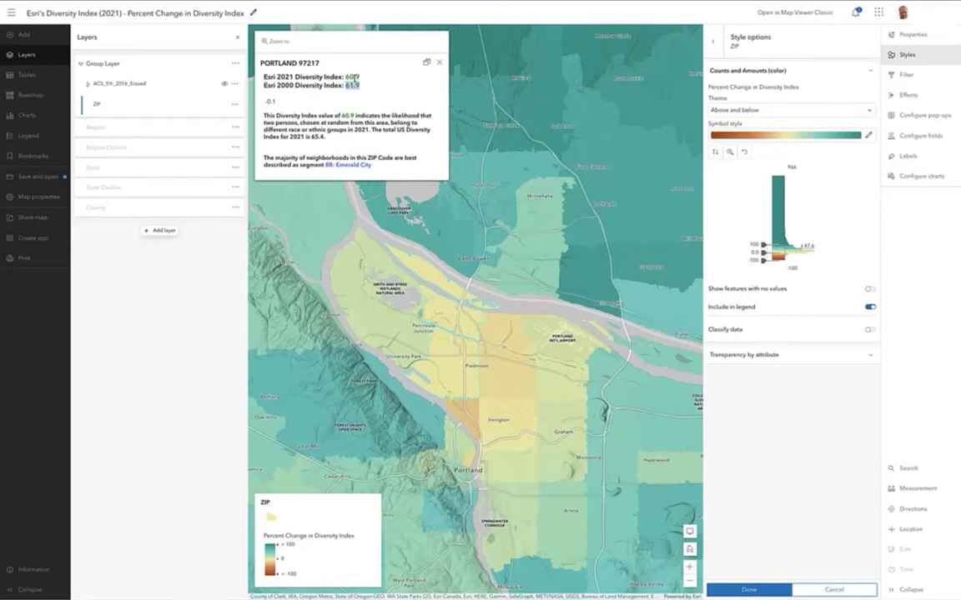
pyautogui.moveTo(344, 76); pyautogui.dragTo(361, 77)
pyautogui.click(440, 64)
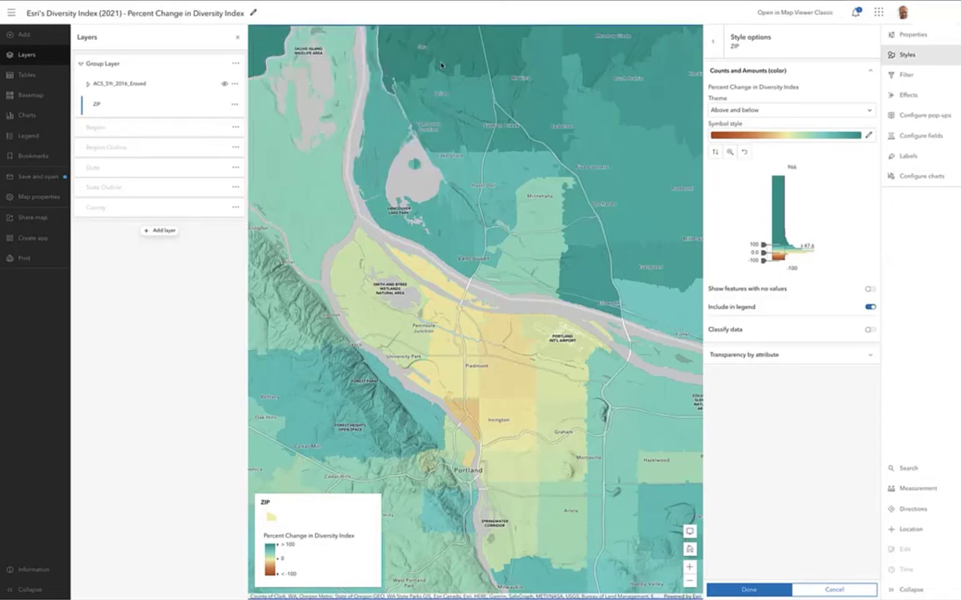
pyautogui.click(514, 125)
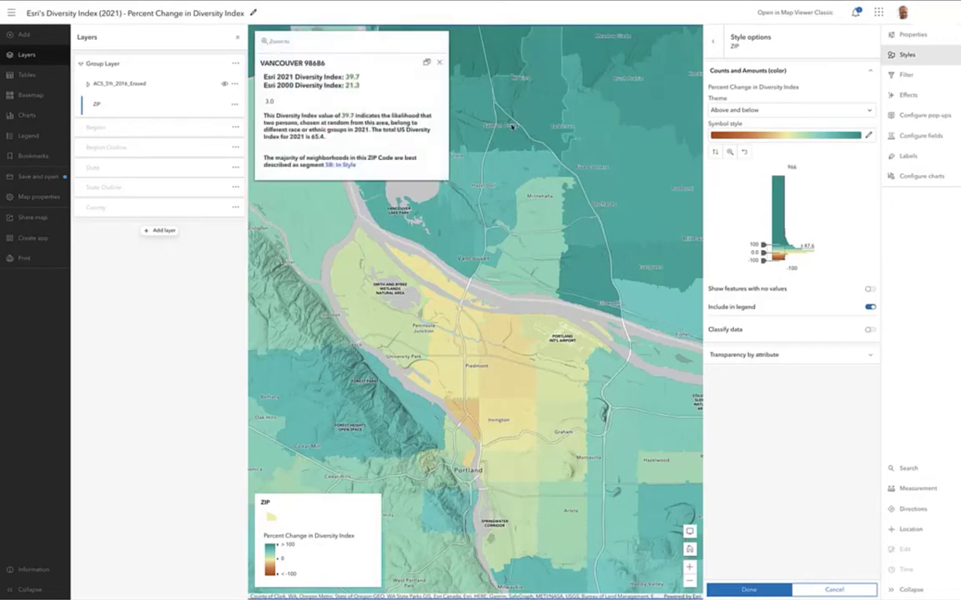
pyautogui.click(439, 63)
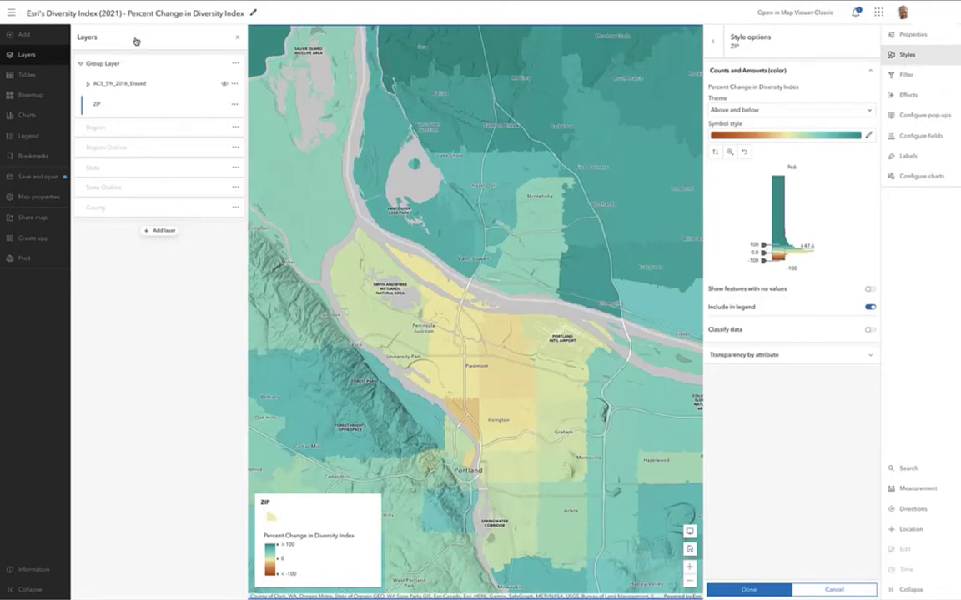
pyautogui.click(146, 70)
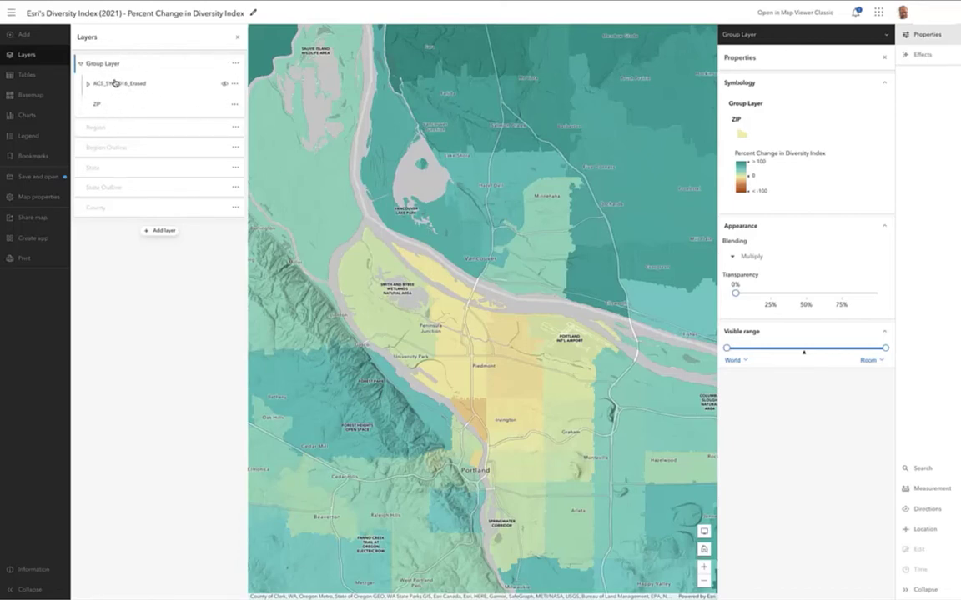
# Try Normal blending on the Group Layer, then set it back to Multiply.
pyautogui.click(140, 66)
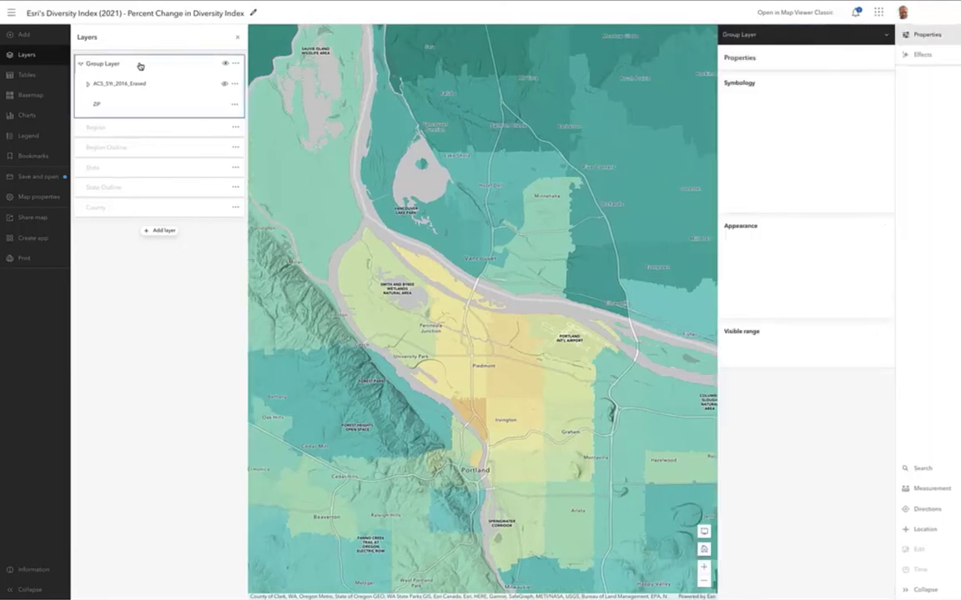
pyautogui.click(750, 259)
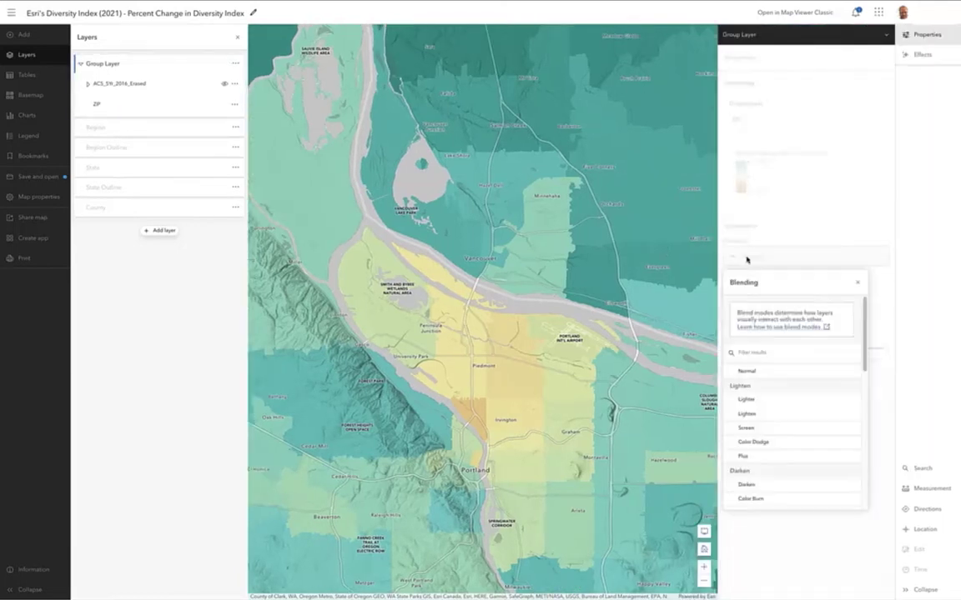
pyautogui.click(756, 372)
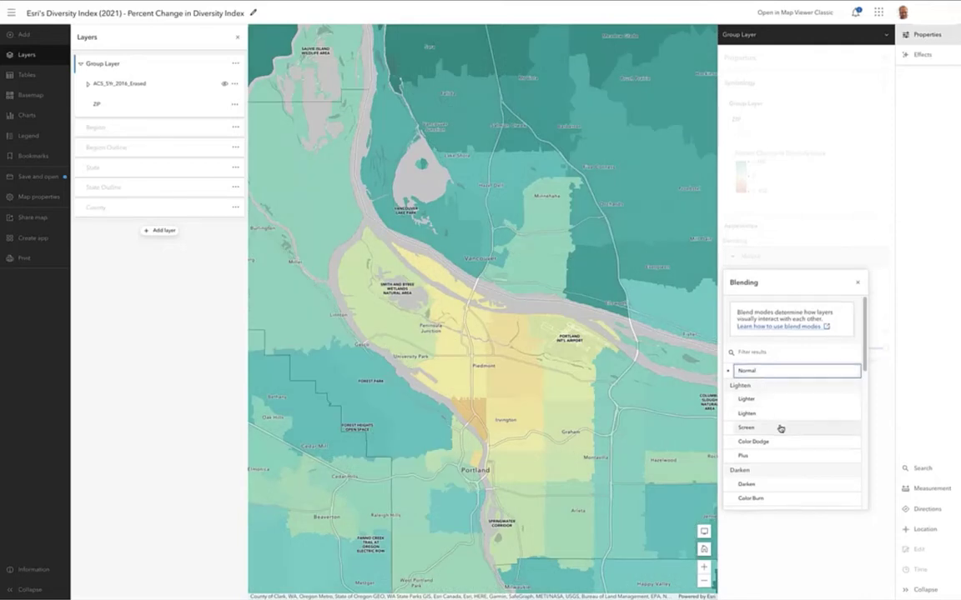
pyautogui.scroll(-4, 780, 427)
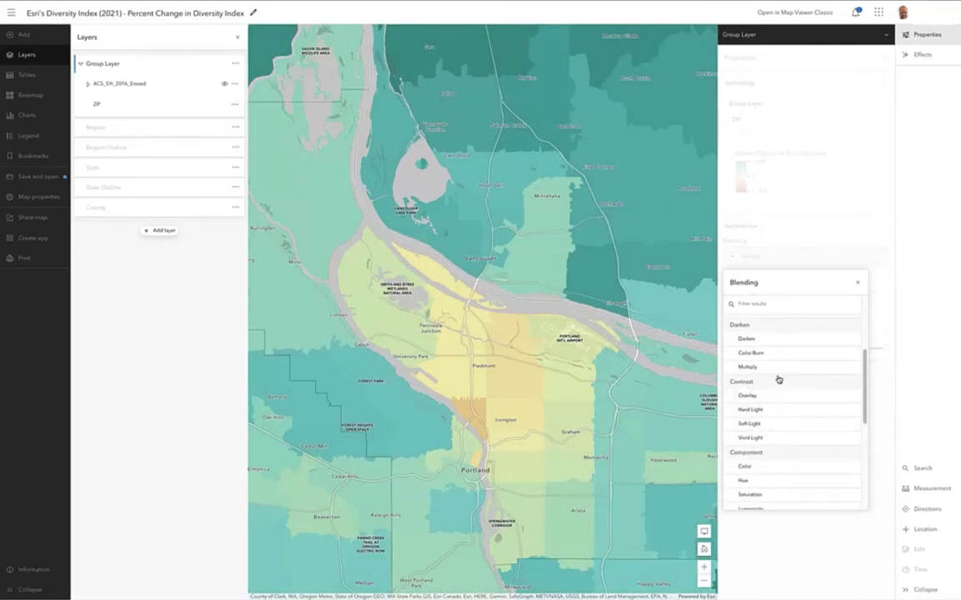
pyautogui.click(777, 368)
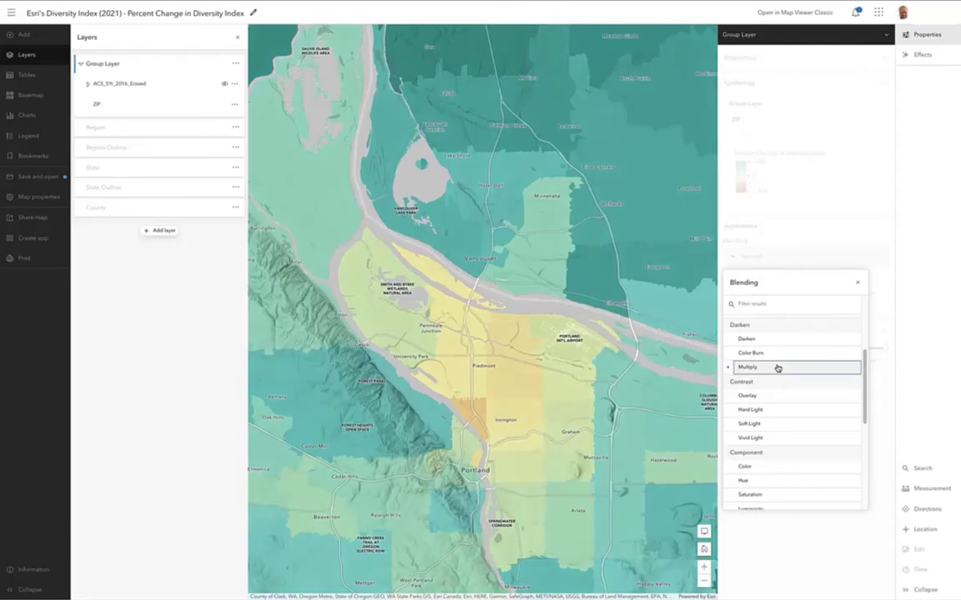
pyautogui.click(858, 283)
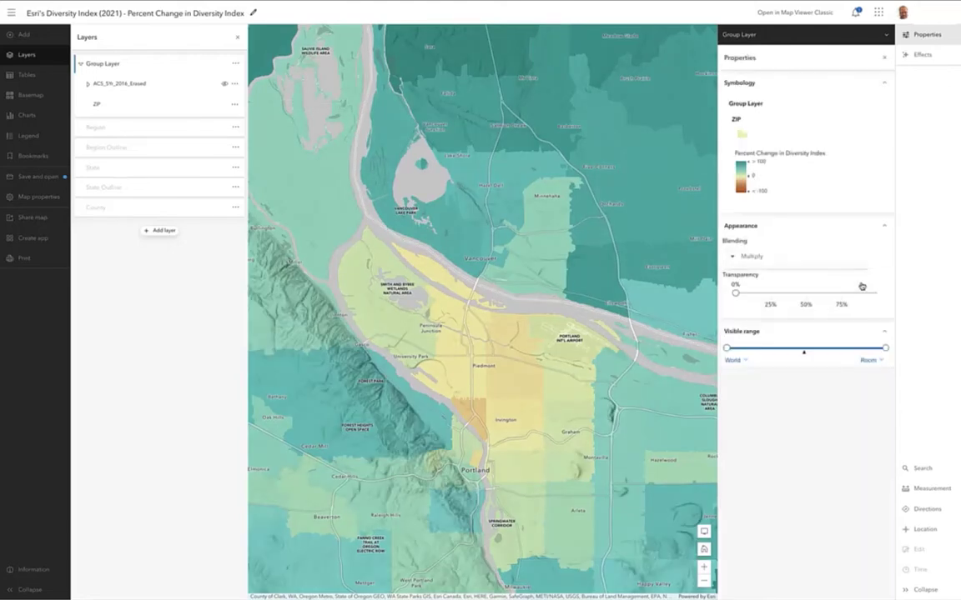
pyautogui.click(136, 110)
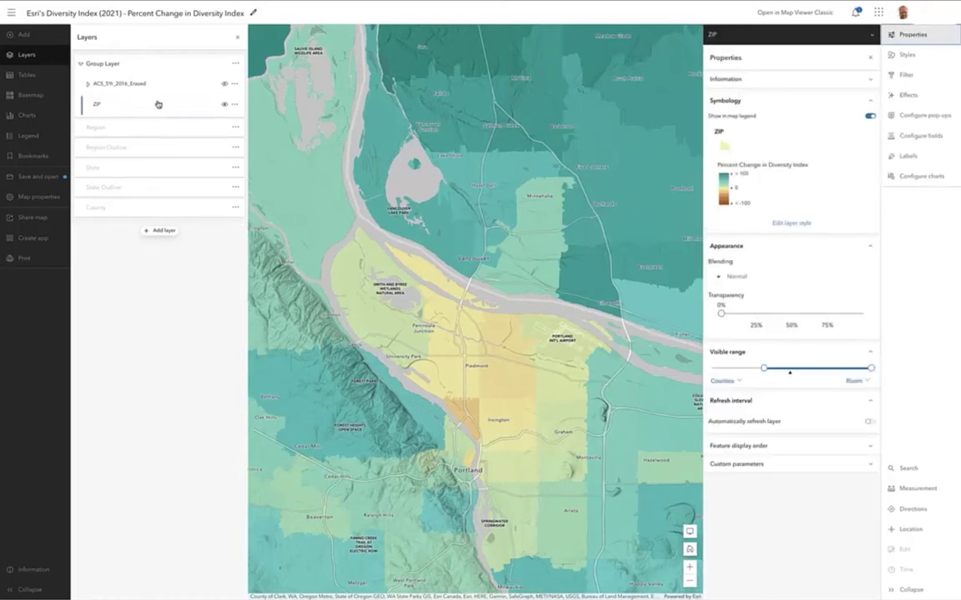
# Add a black drop shadow to the ZIP layer and widen the map view.
pyautogui.click(913, 96)
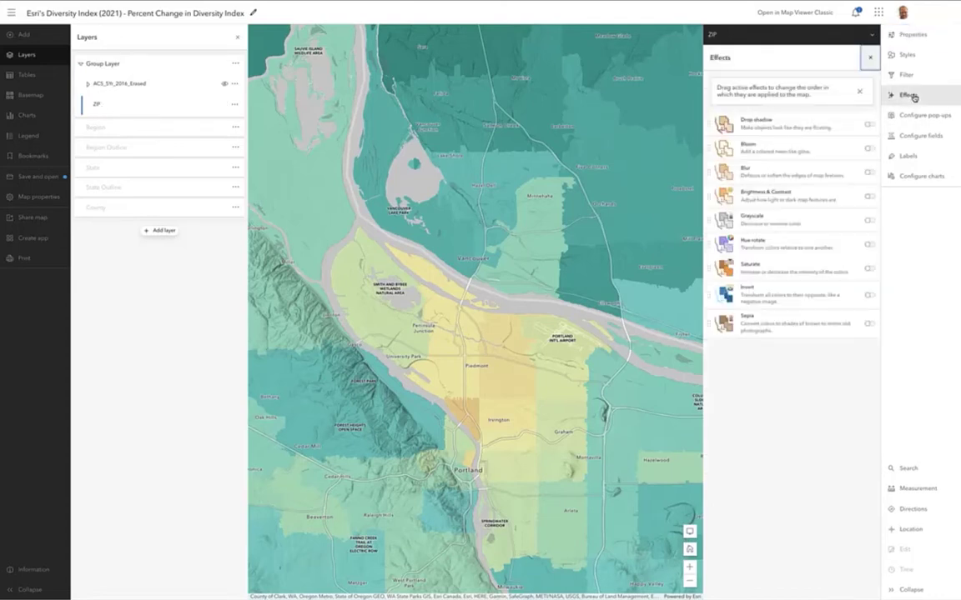
pyautogui.click(870, 125)
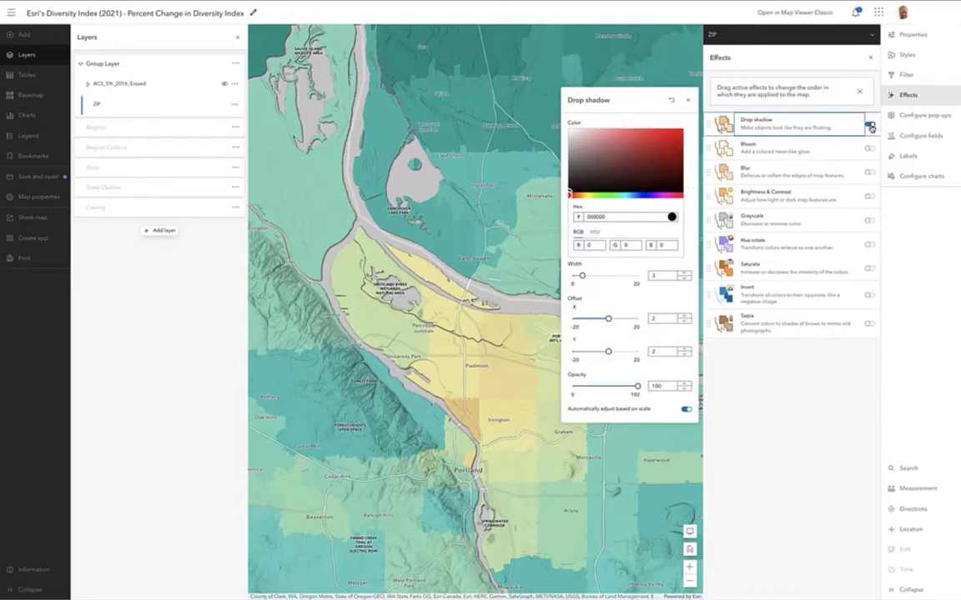
pyautogui.click(237, 37)
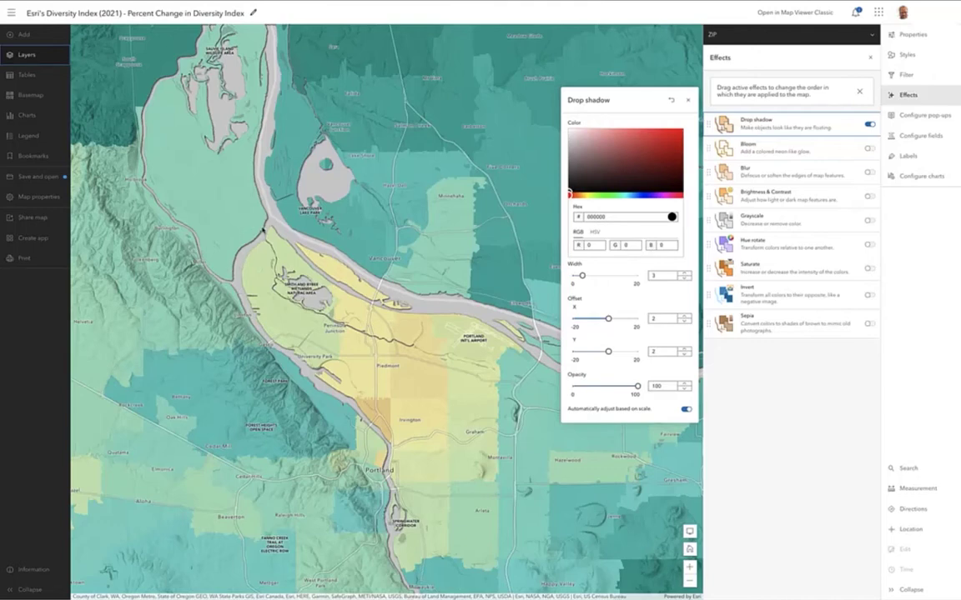
# Toggle the ZIP drop shadow off and on to compare, keeping it applied.
pyautogui.click(870, 126)
pyautogui.click(870, 126)
pyautogui.click(869, 126)
pyautogui.click(870, 126)
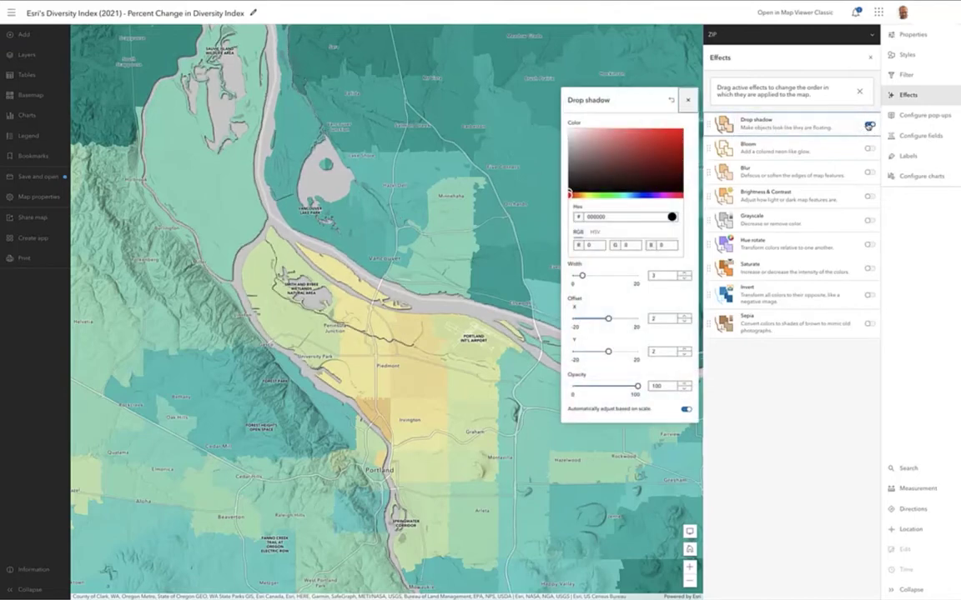
pyautogui.click(870, 126)
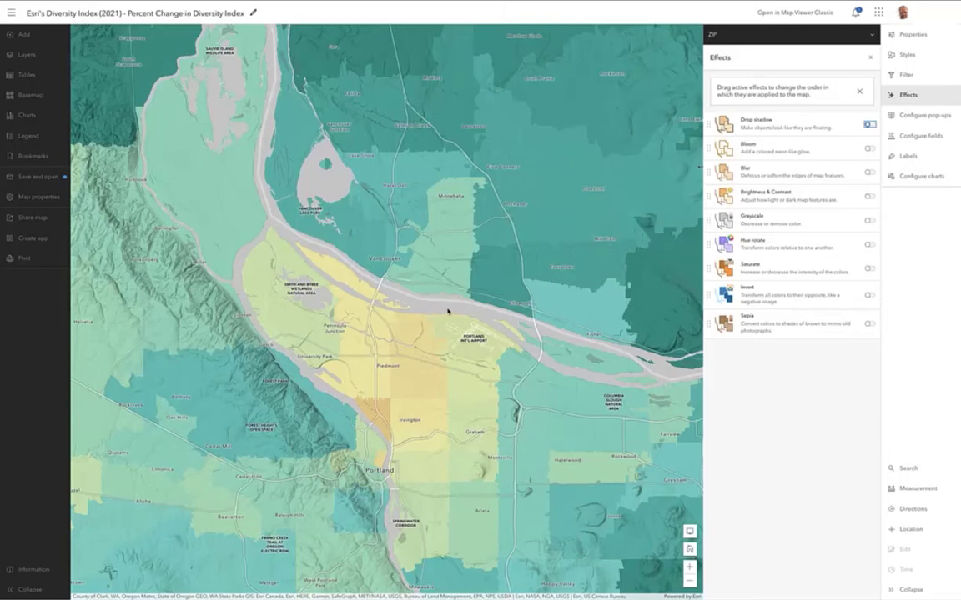
pyautogui.click(871, 125)
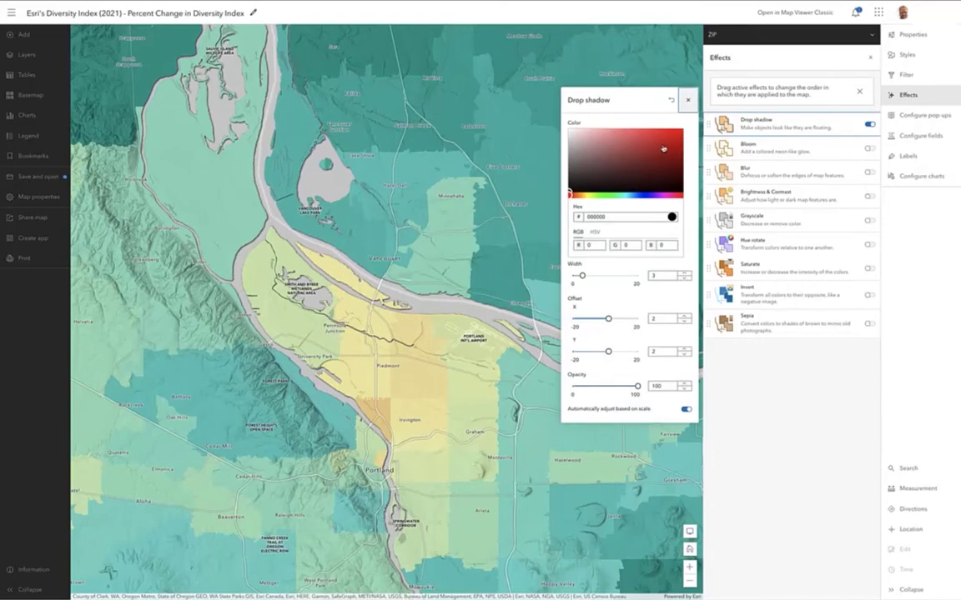
pyautogui.click(28, 54)
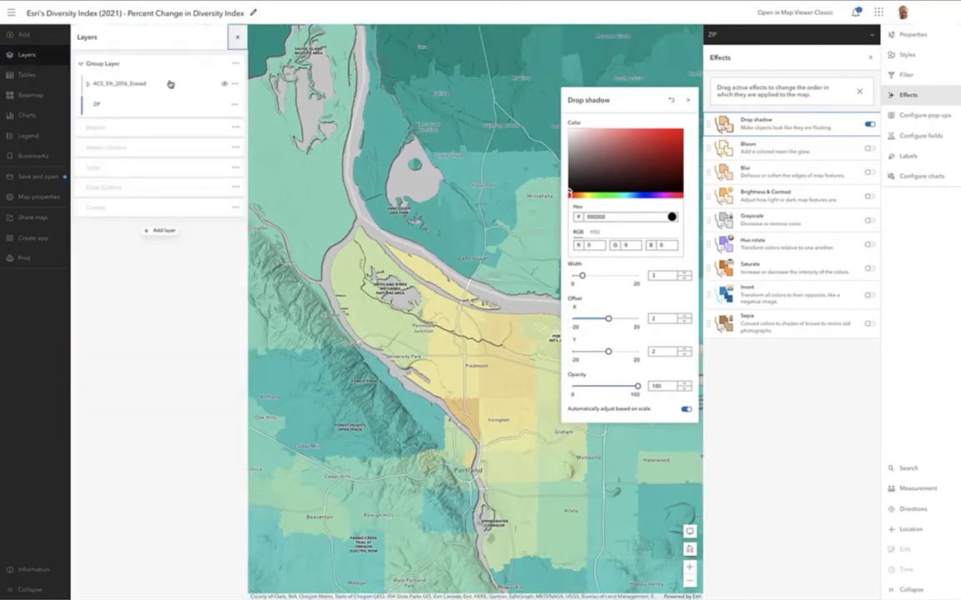
pyautogui.click(150, 85)
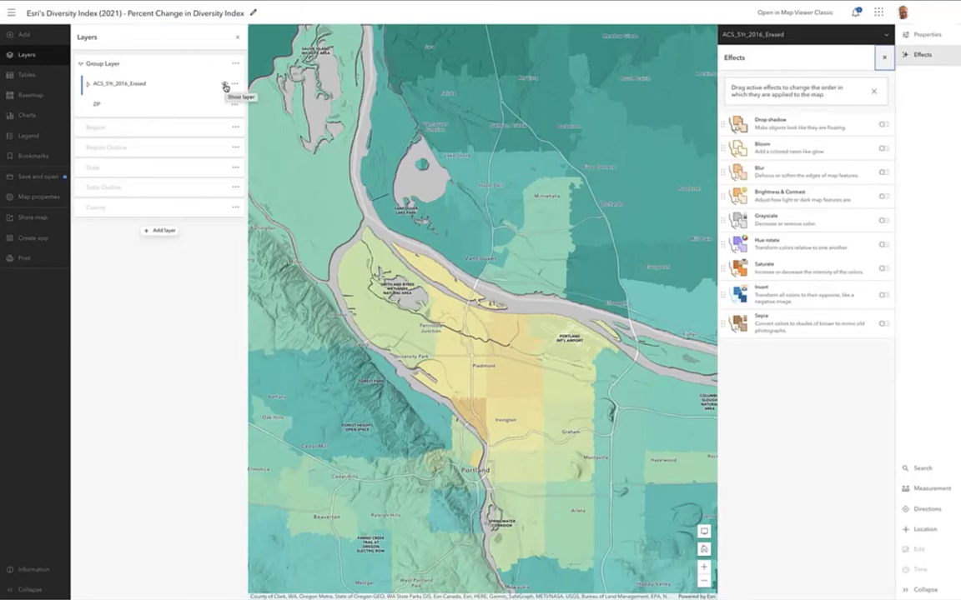
# Show the ACS_5Yr_2016_Erased mask and check its Destination Atop blending in Properties.
pyautogui.click(225, 85)
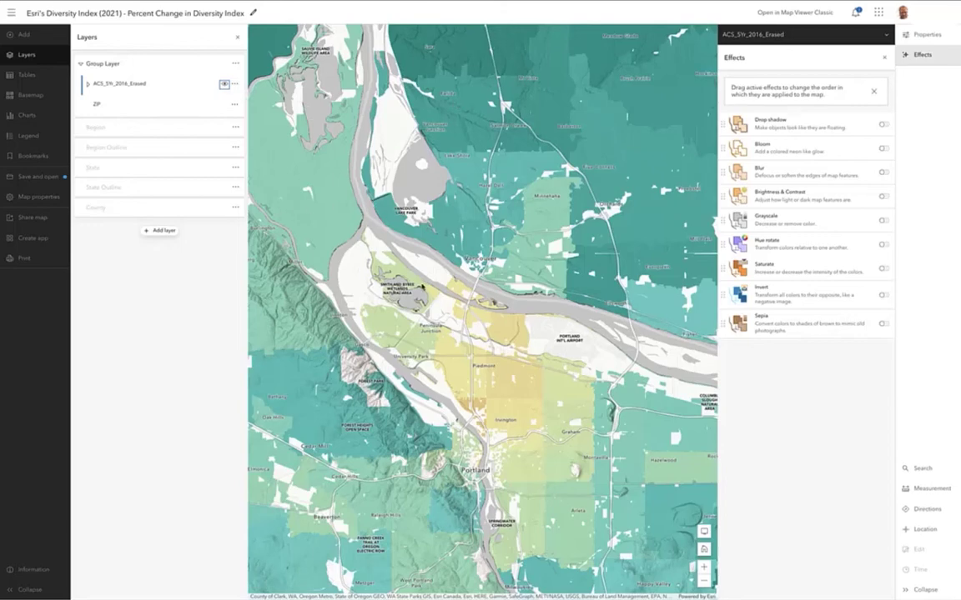
pyautogui.click(143, 86)
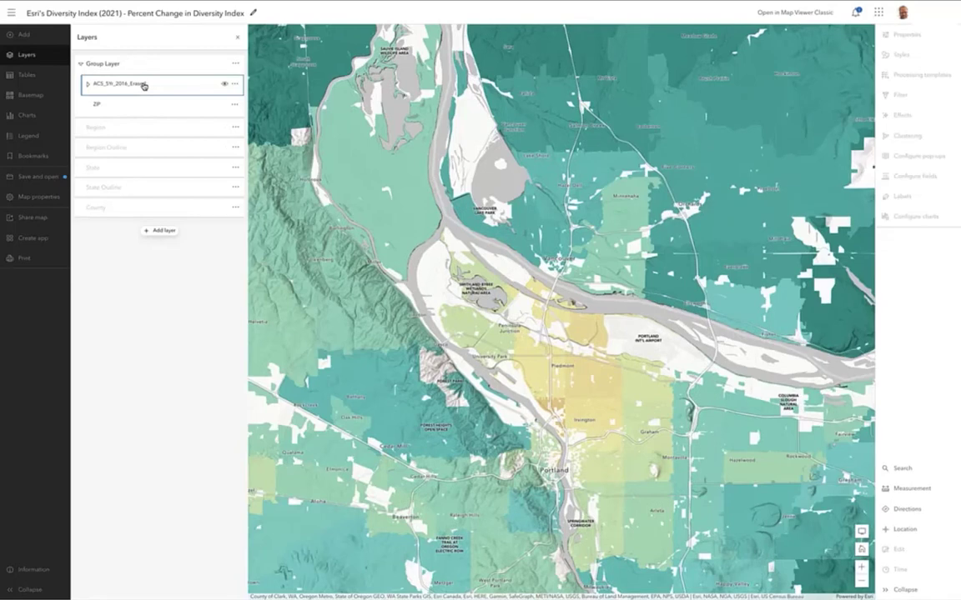
pyautogui.click(174, 90)
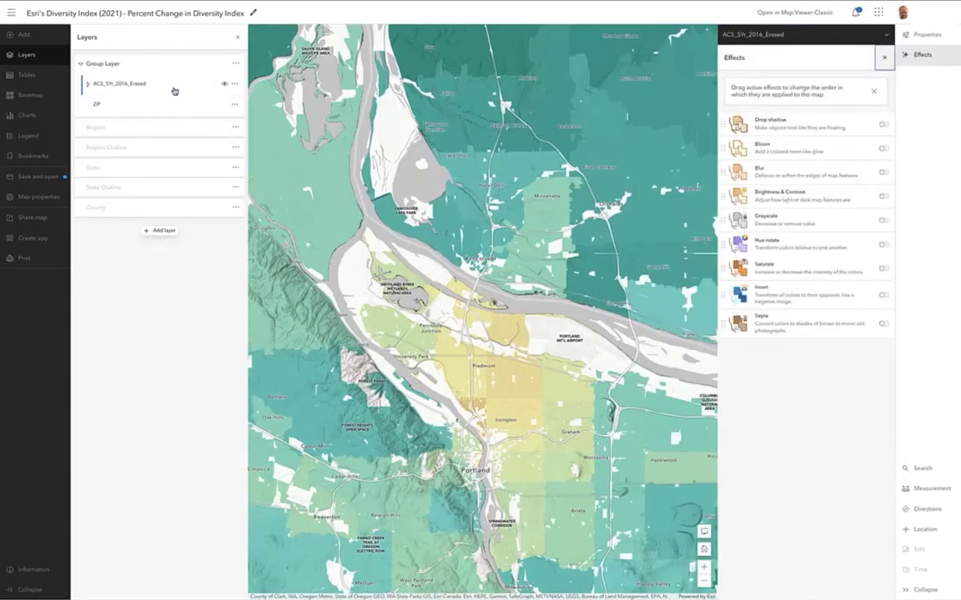
pyautogui.click(922, 34)
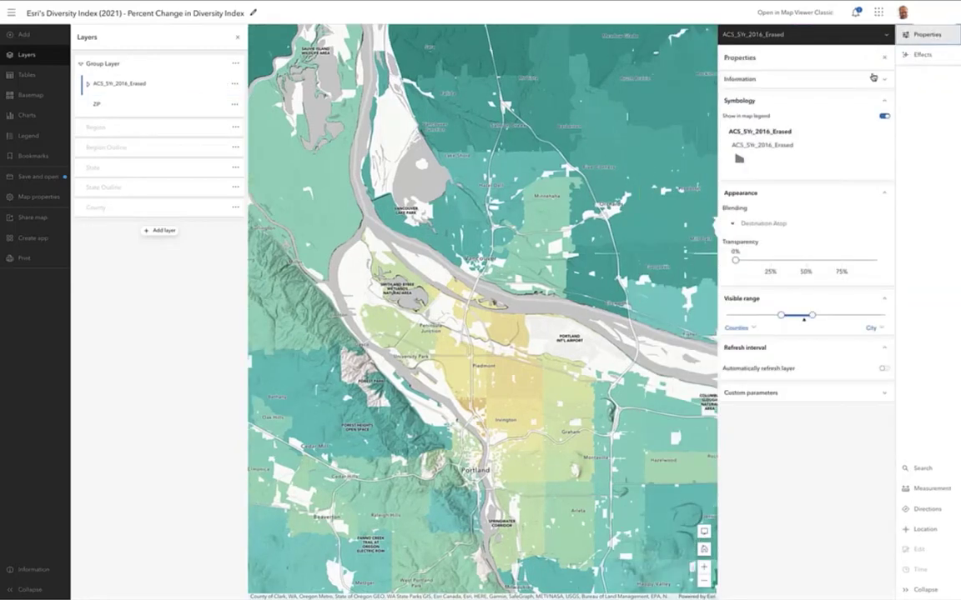
pyautogui.click(773, 225)
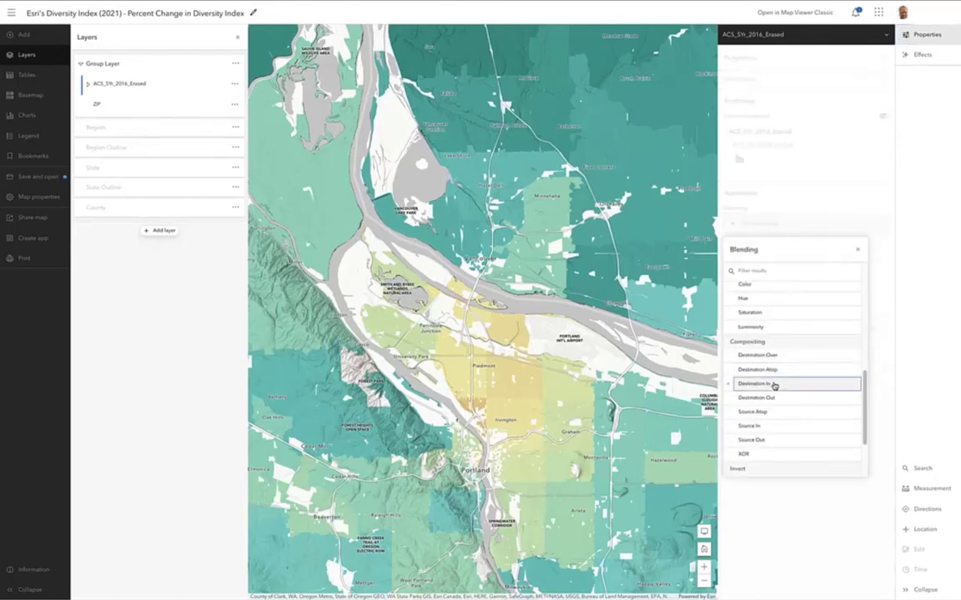
pyautogui.click(130, 98)
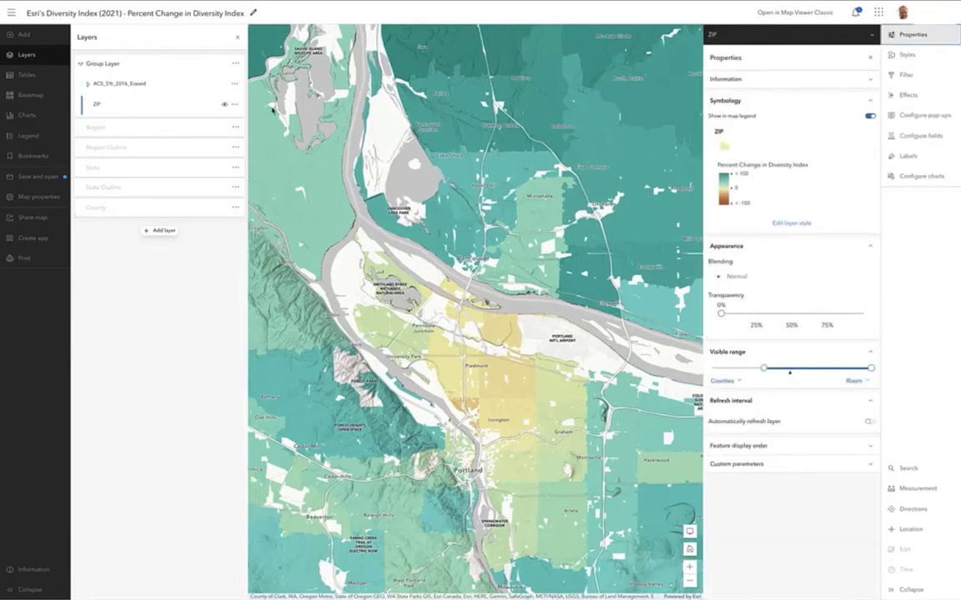
# Remove ZIP's drop shadow and give the Group Layer a black drop shadow (width 3, offset 2, 2).
pyautogui.click(907, 94)
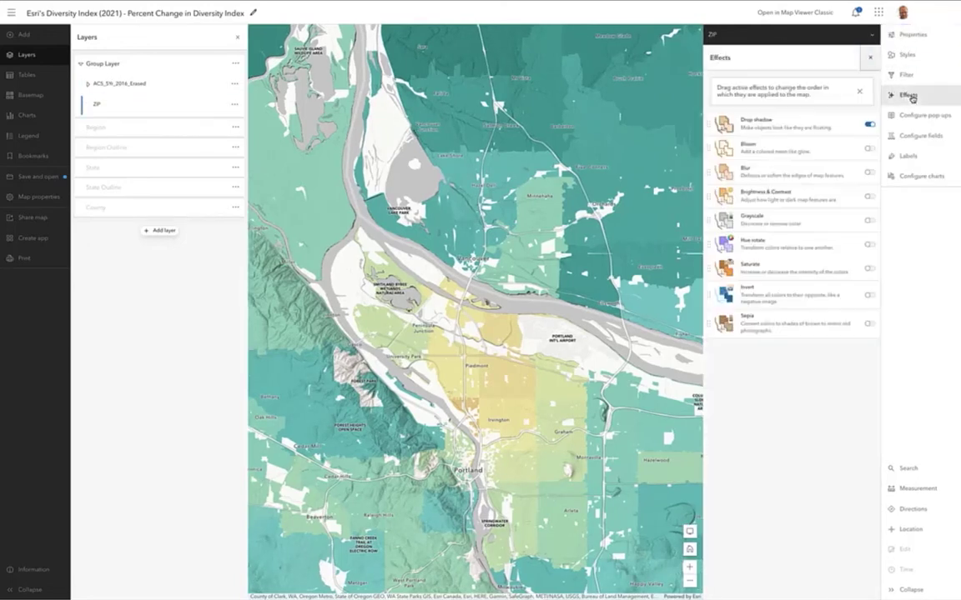
pyautogui.click(869, 123)
pyautogui.click(145, 64)
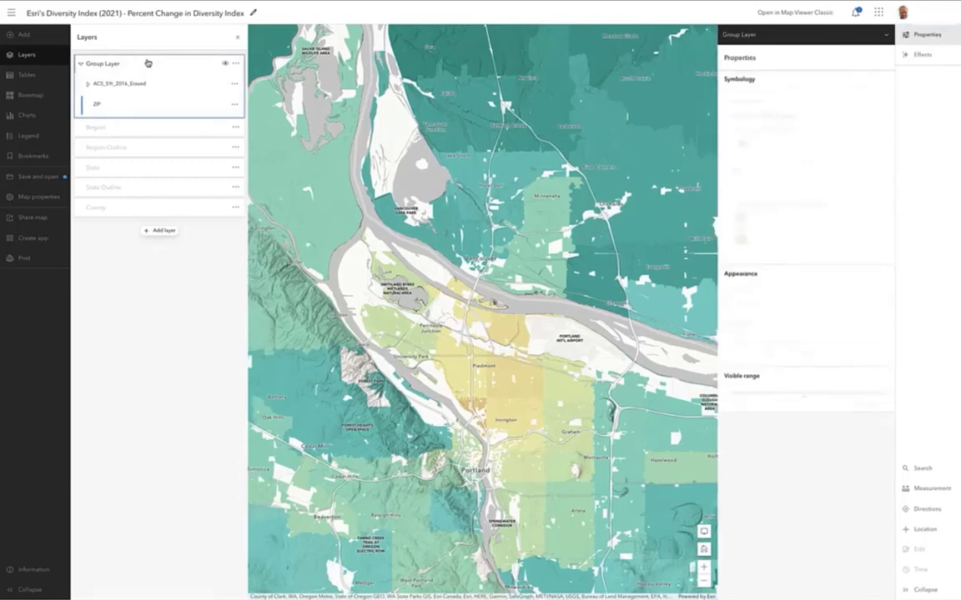
pyautogui.click(936, 53)
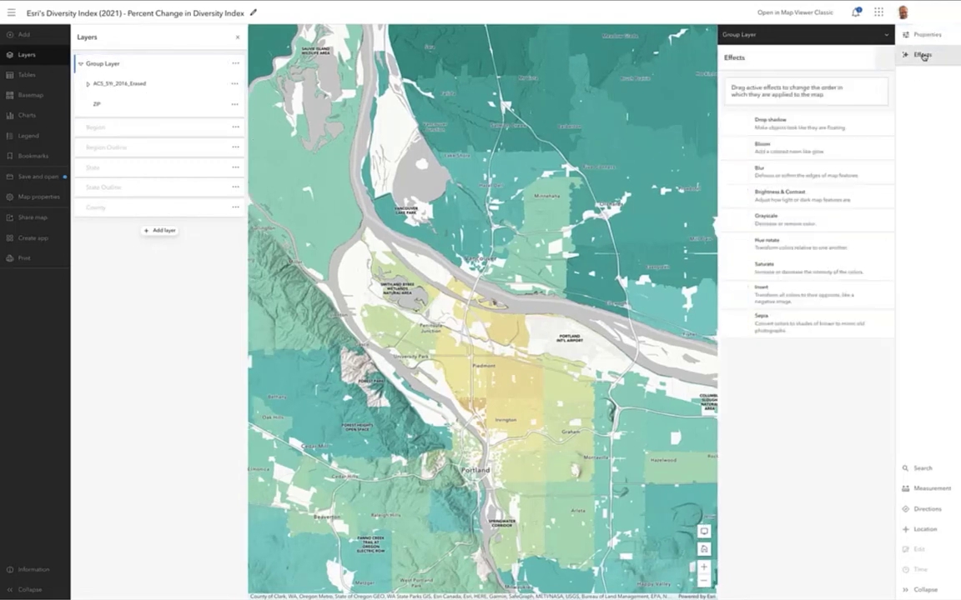
pyautogui.click(883, 125)
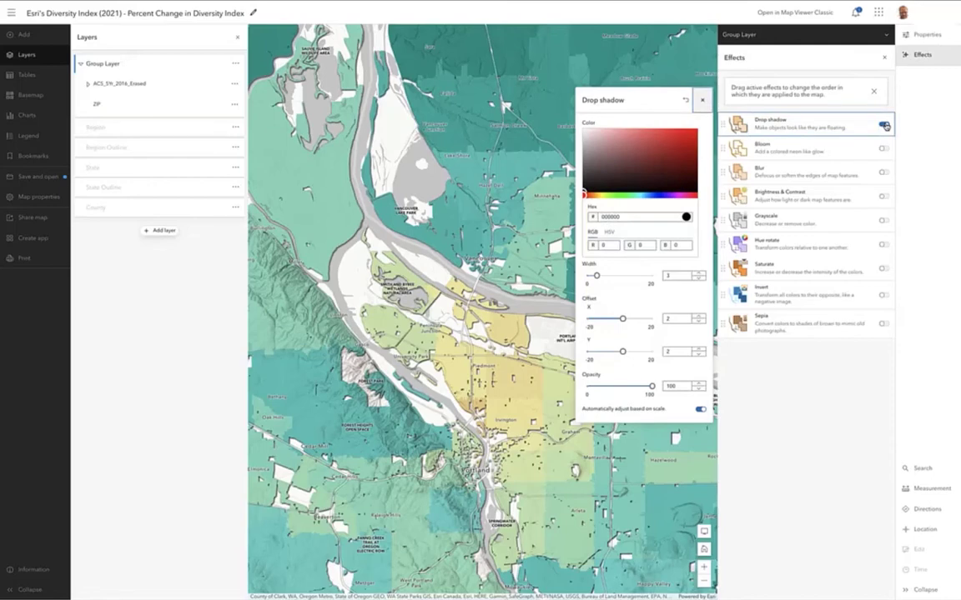
pyautogui.click(702, 99)
pyautogui.click(914, 58)
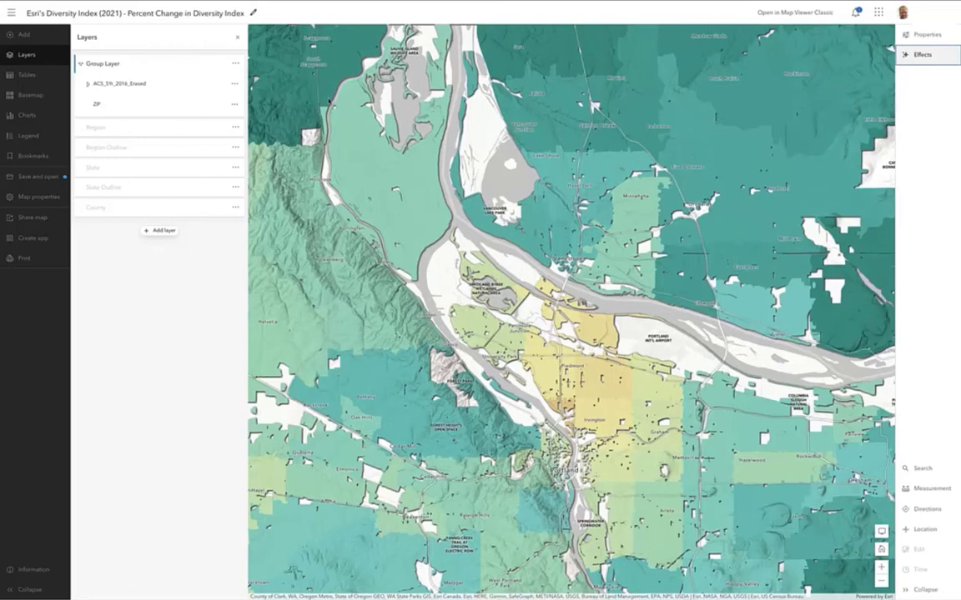
# Hide and reshow the ACS_5Yr_2016_Erased mask to compare, then zoom into downtown Portland.
pyautogui.moveTo(129, 64)
pyautogui.moveTo(123, 102)
pyautogui.moveTo(176, 88)
pyautogui.click(224, 85)
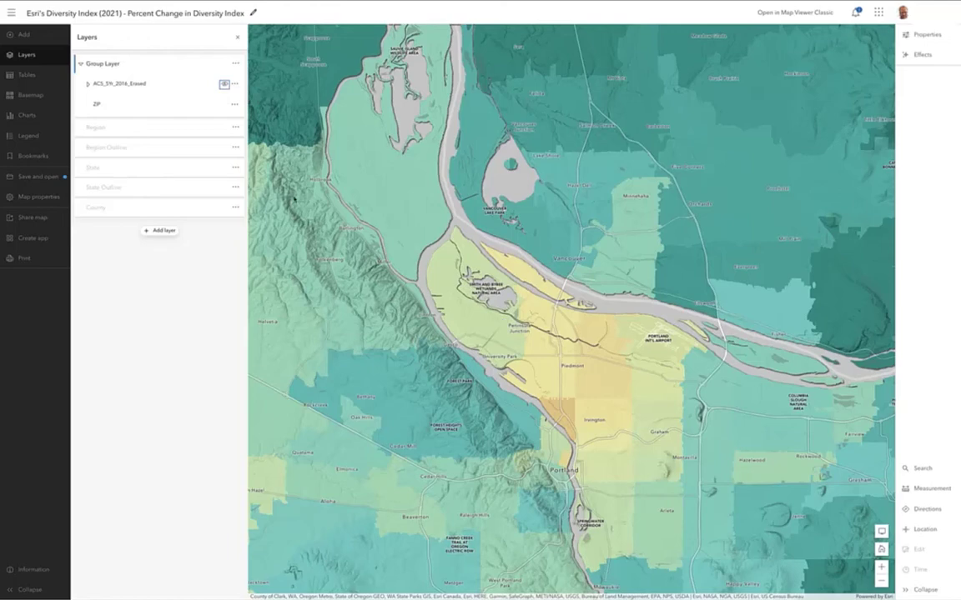
pyautogui.click(226, 85)
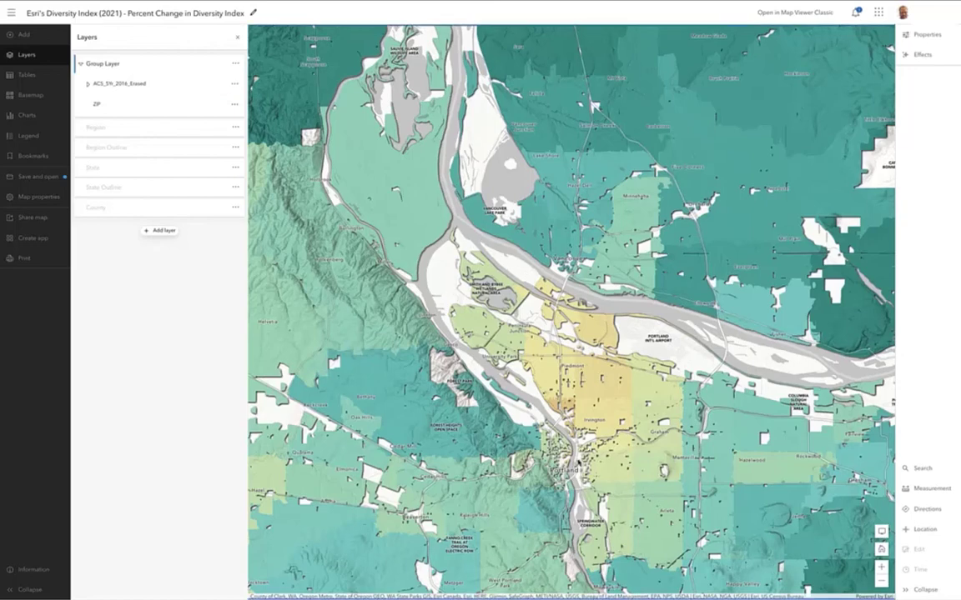
pyautogui.scroll(3, 576, 460)
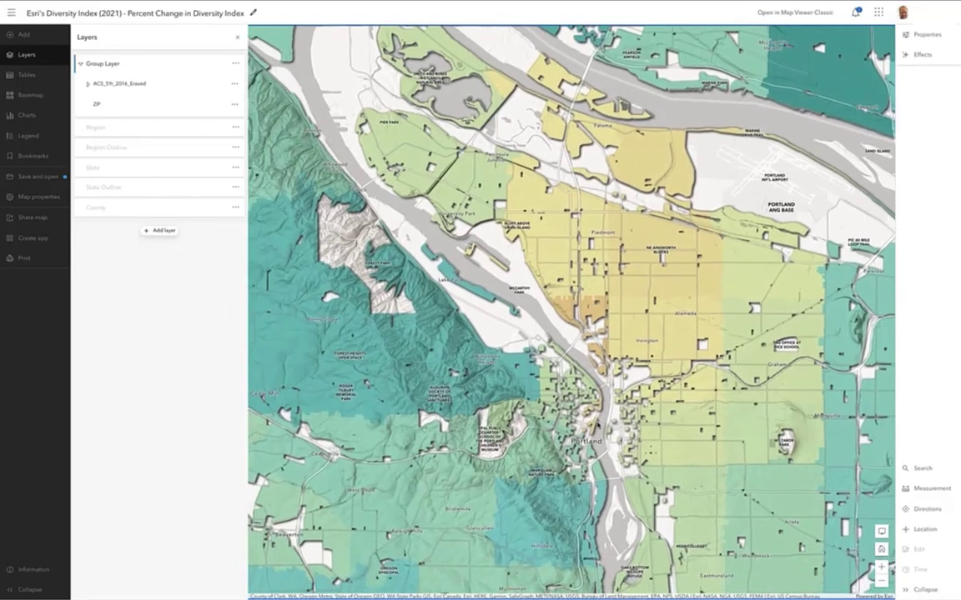